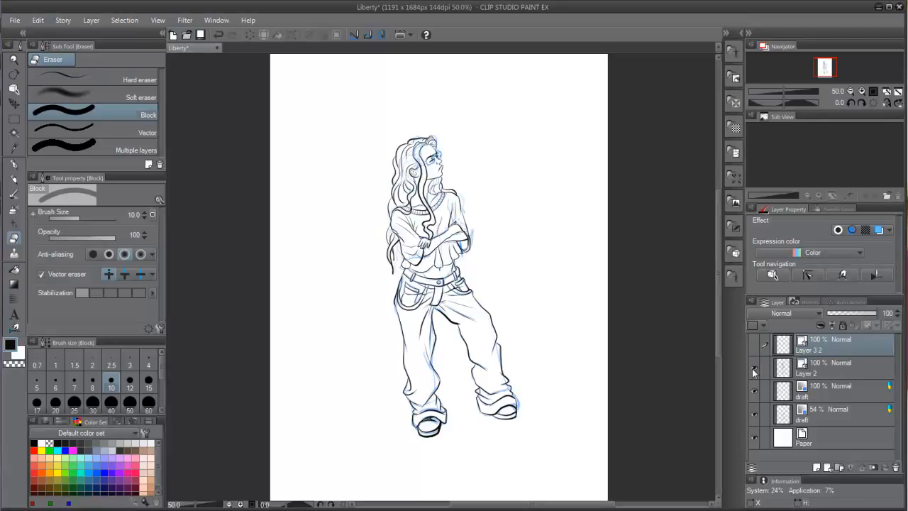
left_click(639, 281)
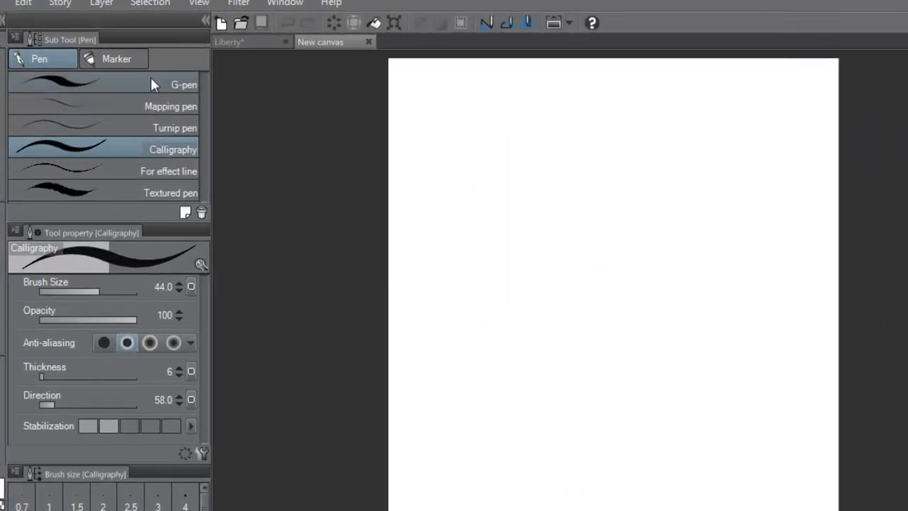
Draw one wavy sample stroke each with the G-pen, Mapping pen, Turnip pen and Calligraphy pen, stacked down the blank canvas.
left_click(104, 65)
left_click_drag(350, 155, 366, 144)
left_click_drag(523, 196, 706, 174)
left_click(138, 106)
left_click_drag(573, 246, 731, 225)
left_click(148, 128)
left_click_drag(528, 304, 712, 287)
left_click(160, 150)
left_click_drag(498, 368, 757, 341)
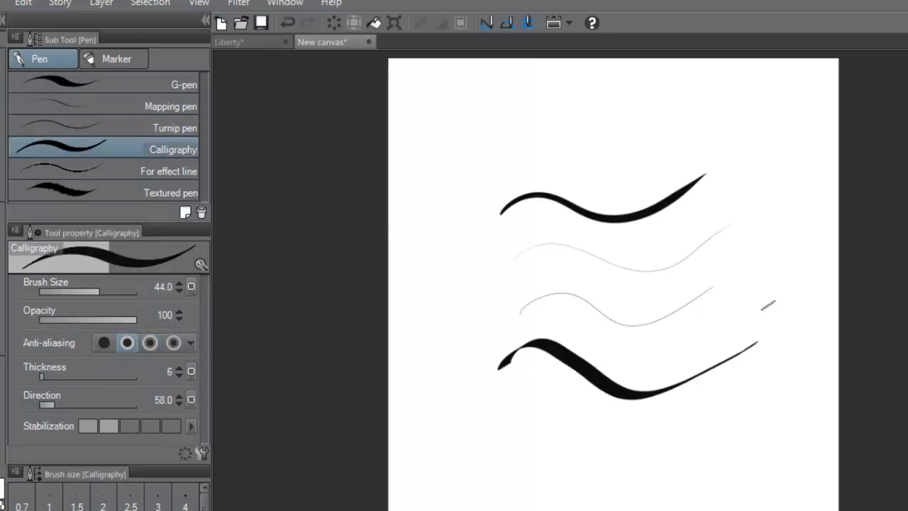
Add wavy sample strokes with the For effect line pen and the Textured pen below the existing strokes.
left_click(146, 172)
left_click_drag(487, 360, 709, 361)
left_click(157, 120)
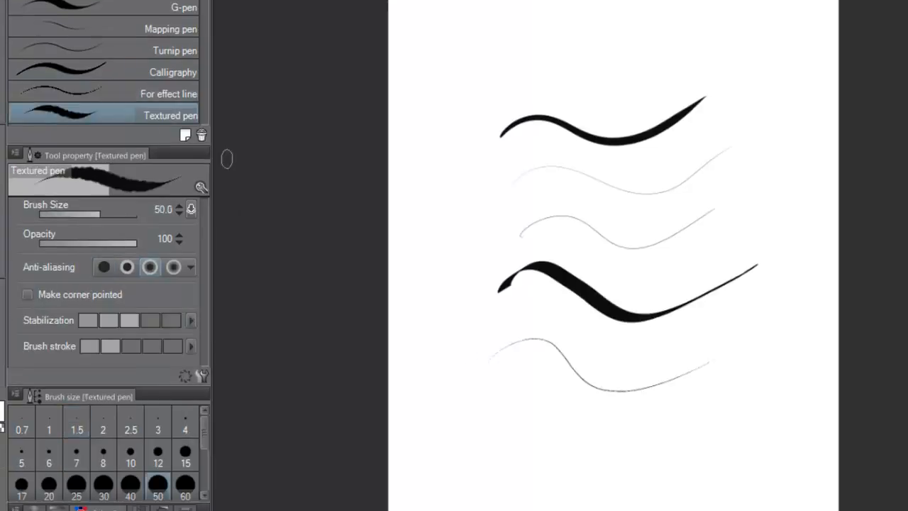
left_click_drag(513, 423, 741, 374)
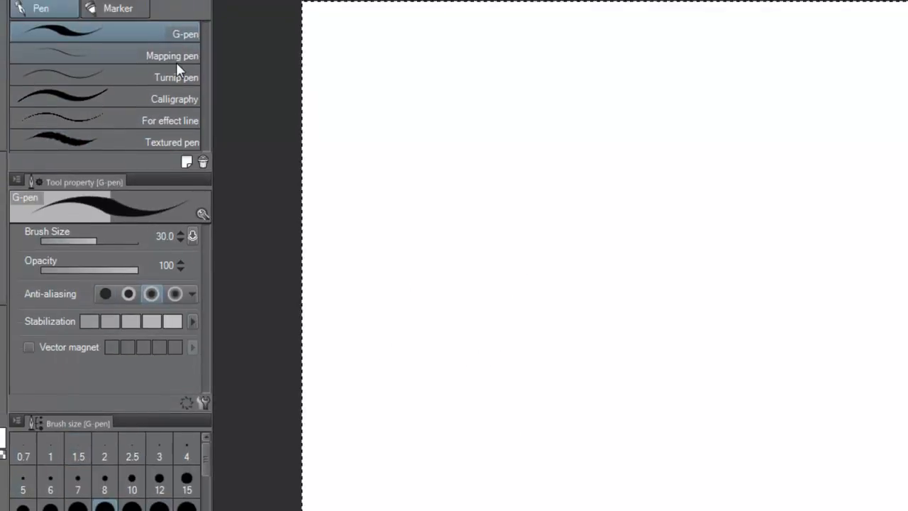
Compare the tool properties of the Mapping pen, Turnip pen, Calligraphy and For effect line pens.
left_click(180, 91)
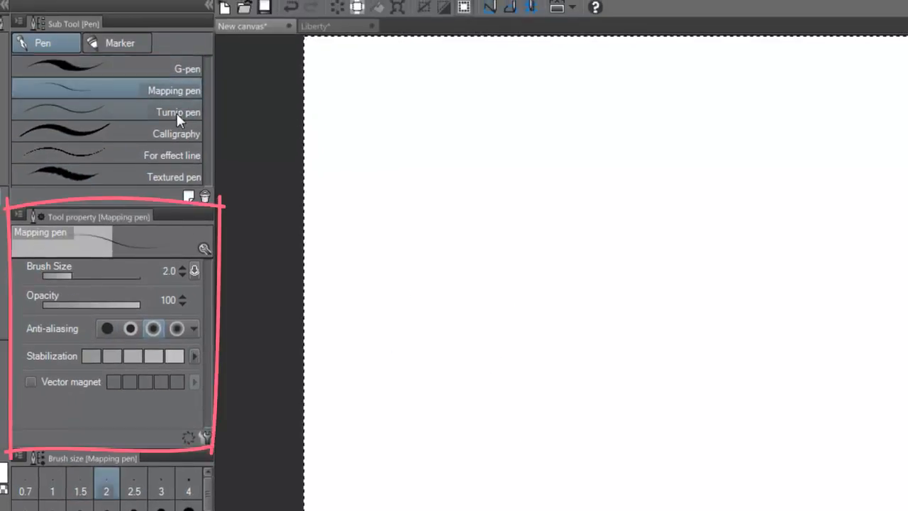
left_click(177, 114)
left_click(176, 135)
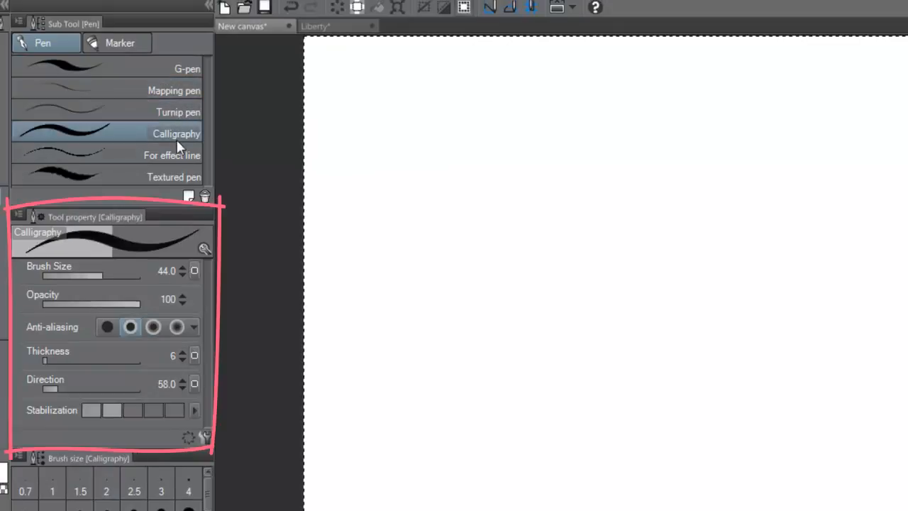
left_click(178, 154)
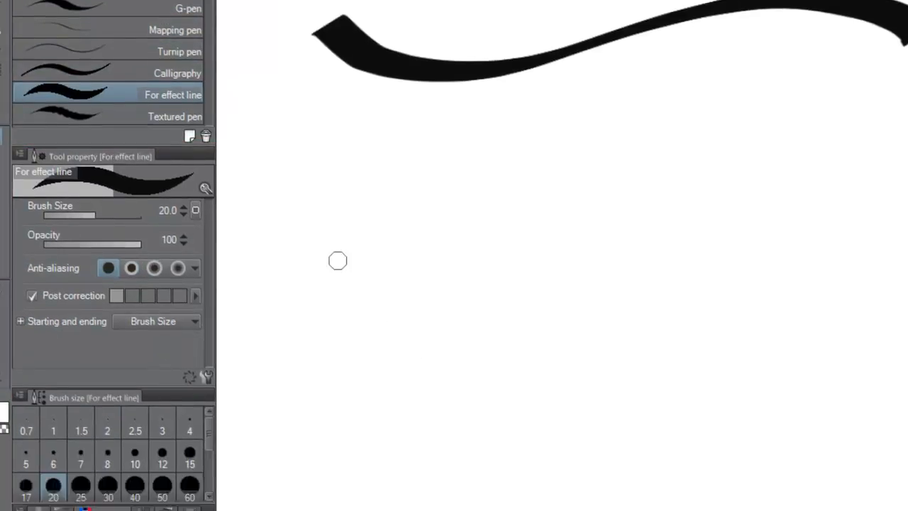
Draw four wavy strokes with the For effect line pen, one at each of the four anti-aliasing levels, for close-up comparison.
mouse_move(341, 283)
left_mouse_down()
mouse_move(374, 265)
mouse_move(545, 295)
mouse_move(777, 220)
left_mouse_up()
left_click(135, 190)
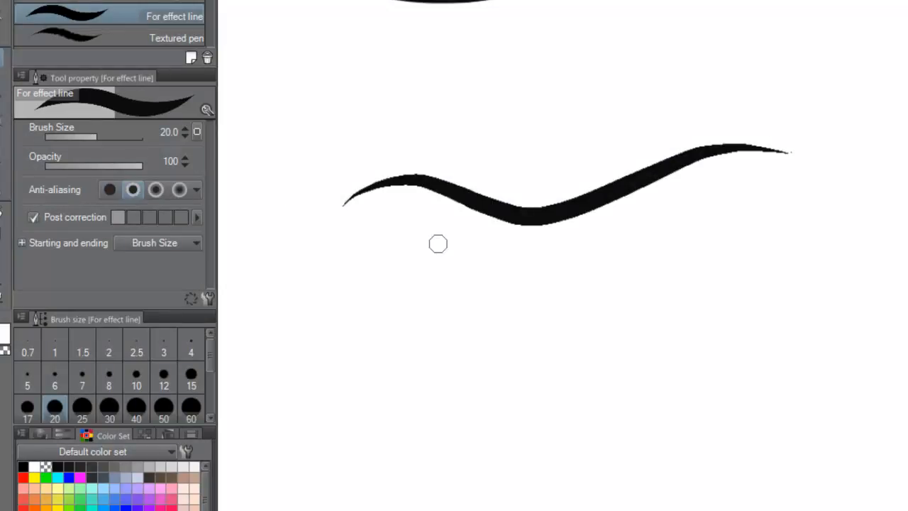
left_click_drag(366, 261, 773, 221)
left_click(156, 189)
left_click_drag(381, 327, 775, 281)
left_click(179, 189)
left_click_drag(401, 398, 779, 334)
key("ctrl+plus")
key("ctrl+plus")
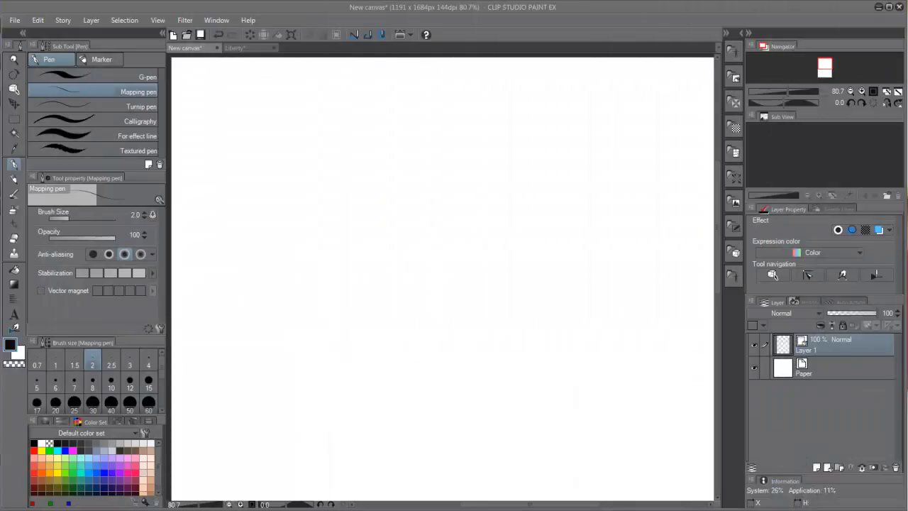
Handwrite "hello!" across the blank canvas with the Calligraphy pen and adjust the pen's Direction setting.
left_click(140, 122)
mouse_move(243, 229)
left_mouse_down()
mouse_move(272, 210)
mouse_move(280, 181)
mouse_move(243, 310)
mouse_move(293, 245)
mouse_move(343, 280)
mouse_move(334, 265)
mouse_move(389, 259)
mouse_move(397, 183)
mouse_move(420, 282)
mouse_move(437, 202)
mouse_move(448, 289)
mouse_move(507, 245)
mouse_move(476, 302)
mouse_move(491, 256)
mouse_move(547, 247)
left_mouse_up()
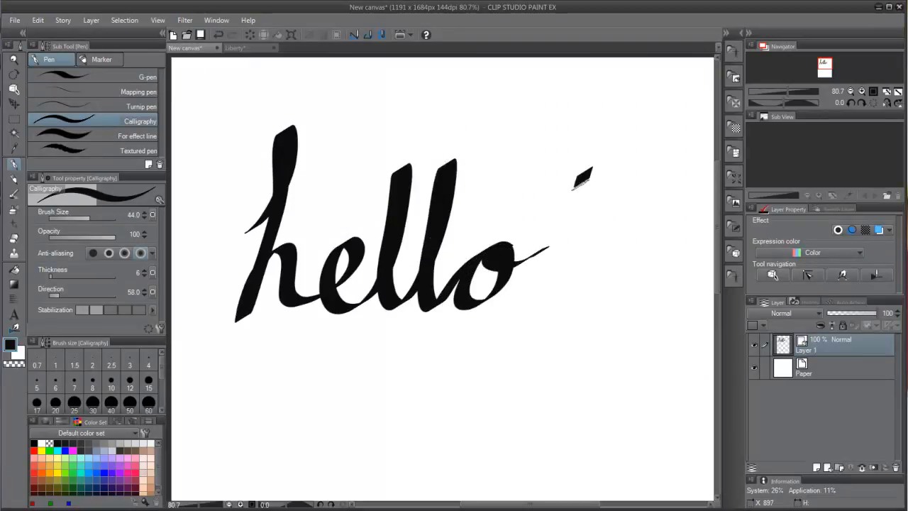
left_click_drag(589, 168, 561, 294)
left_click(547, 319)
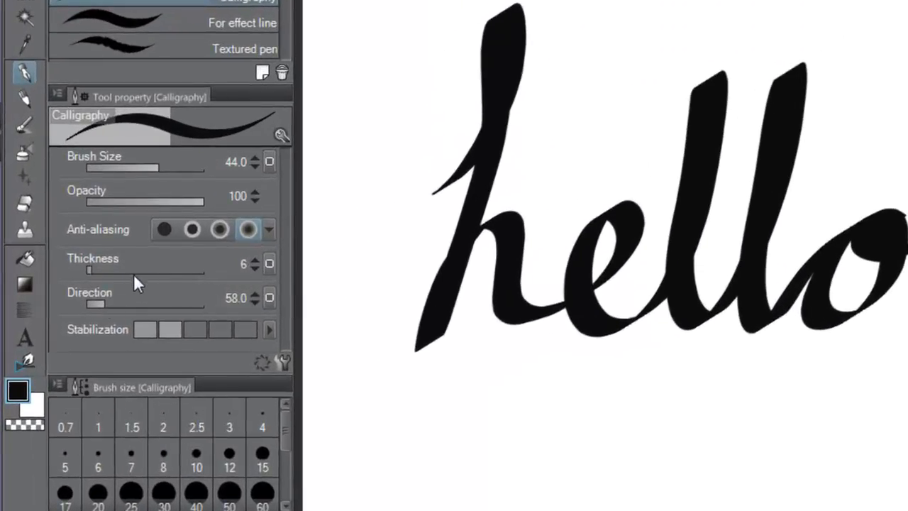
mouse_move(104, 302)
left_mouse_down()
mouse_move(97, 301)
mouse_move(144, 304)
mouse_move(118, 297)
left_mouse_up()
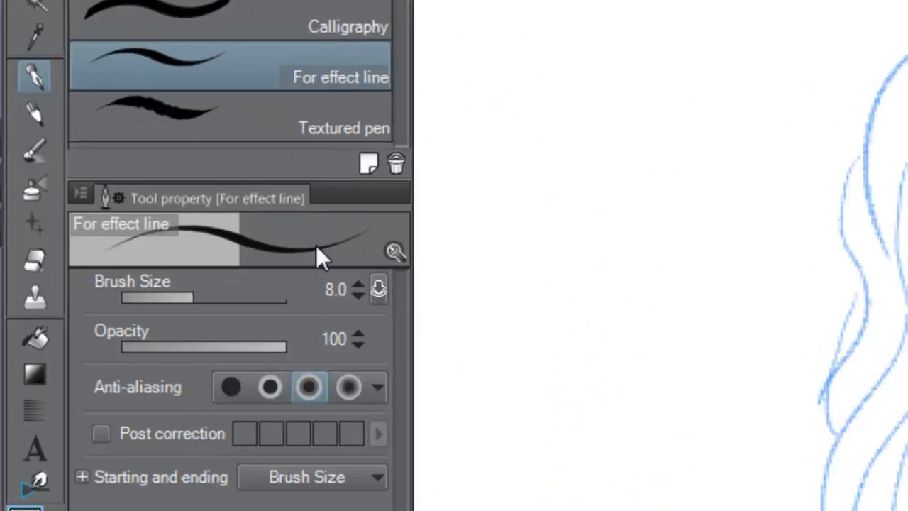
Enable post correction for the For effect line pen and draw test strokes beside the sketched figure at different correction levels.
left_click(102, 434)
left_click(102, 435)
left_click(102, 434)
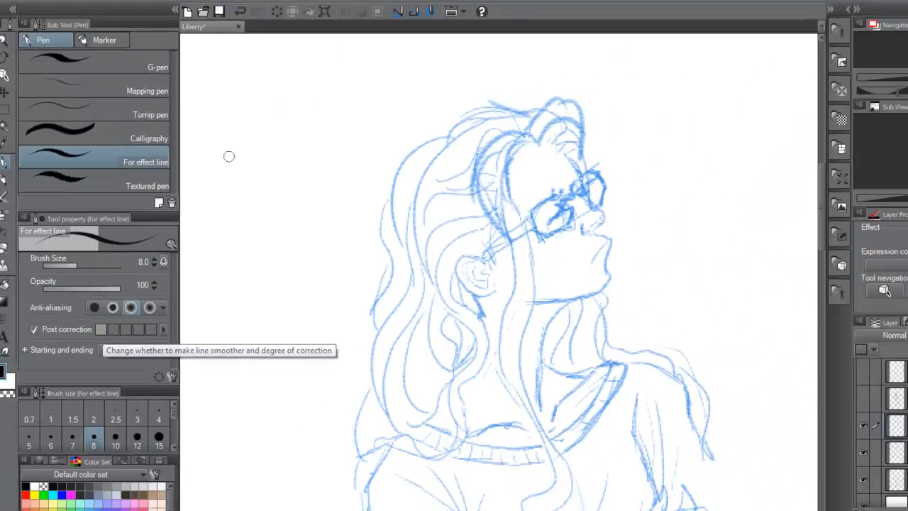
left_click_drag(243, 123, 374, 116)
left_click(128, 335)
left_click_drag(239, 156, 374, 163)
left_click(150, 329)
left_click_drag(233, 202, 401, 207)
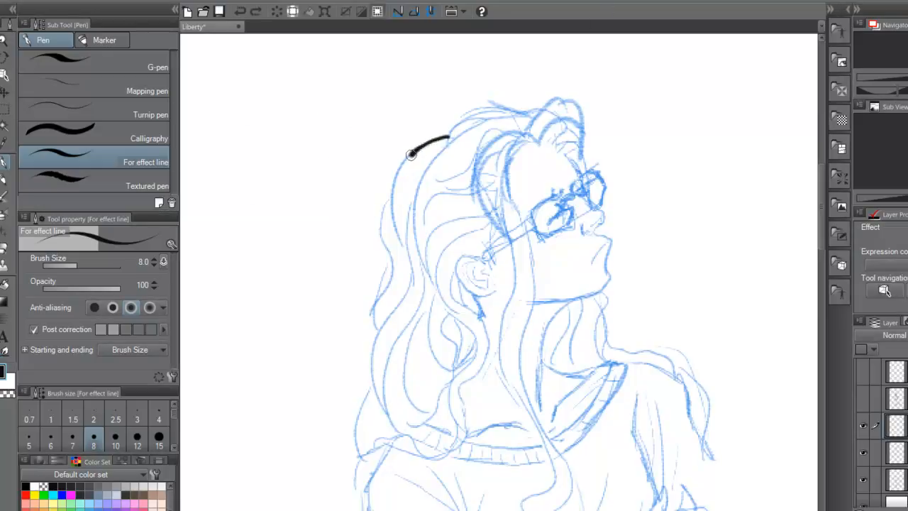
Ink the outer curve of the hair at the back of the head over the blue sketch.
left_click_drag(411, 155, 398, 180)
left_click_drag(394, 225, 403, 245)
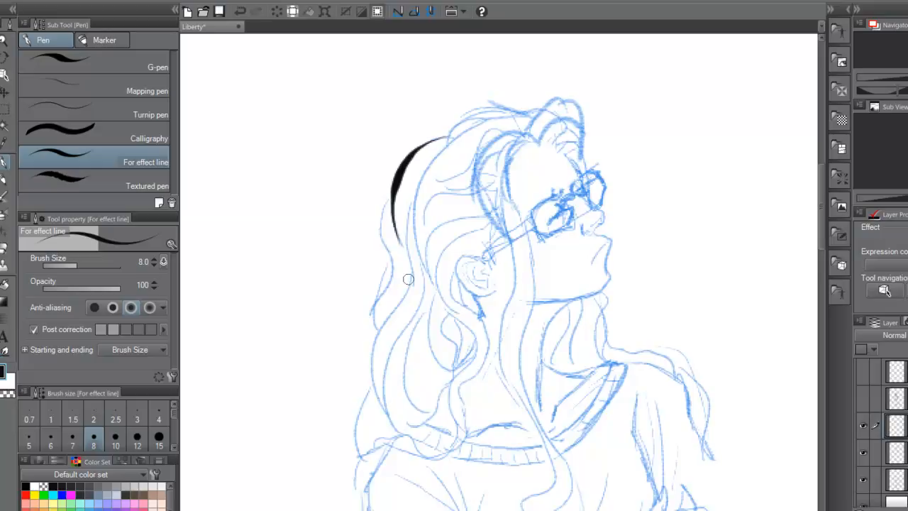
Check the pen pressure settings for the brush size and draw a vertical test stroke beside the head.
left_click(163, 262)
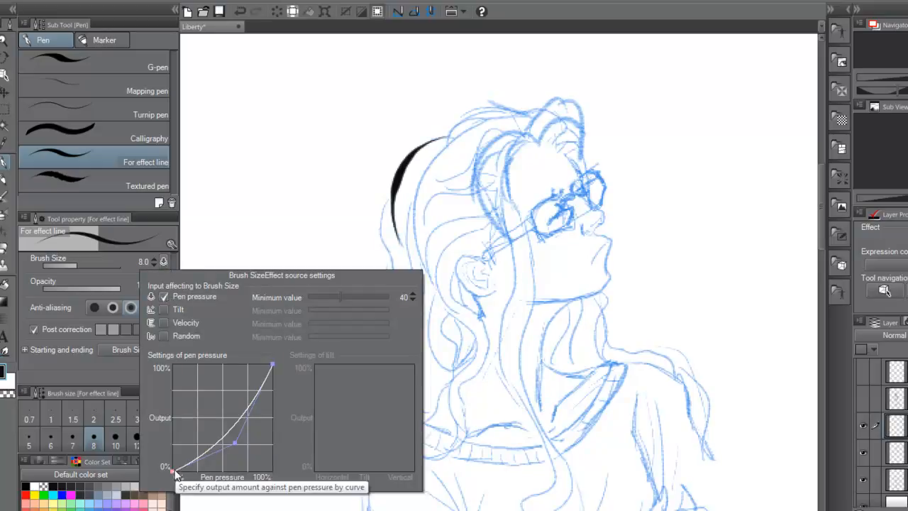
left_click(374, 135)
left_click_drag(266, 117, 274, 269)
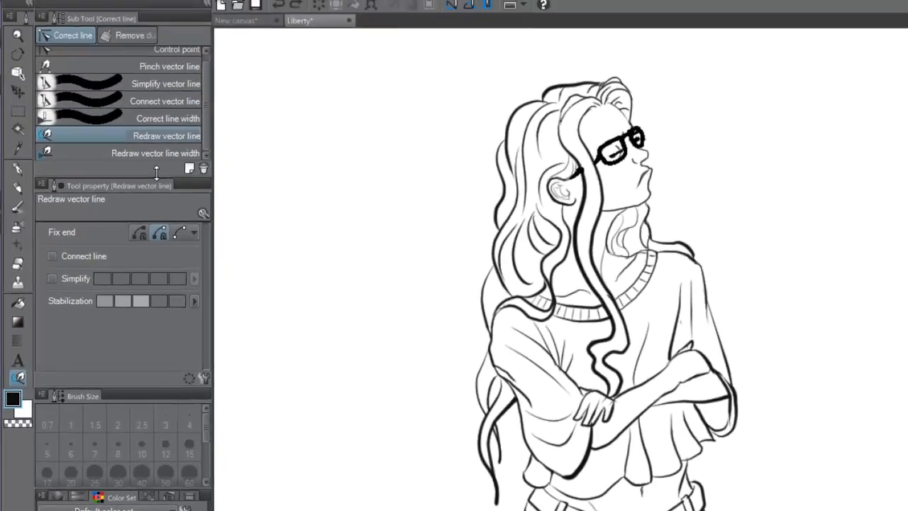
Enlarge the sub tool list to show all Correct line tools, and switch from Control point to Pinch vector line.
left_click_drag(158, 183, 158, 260)
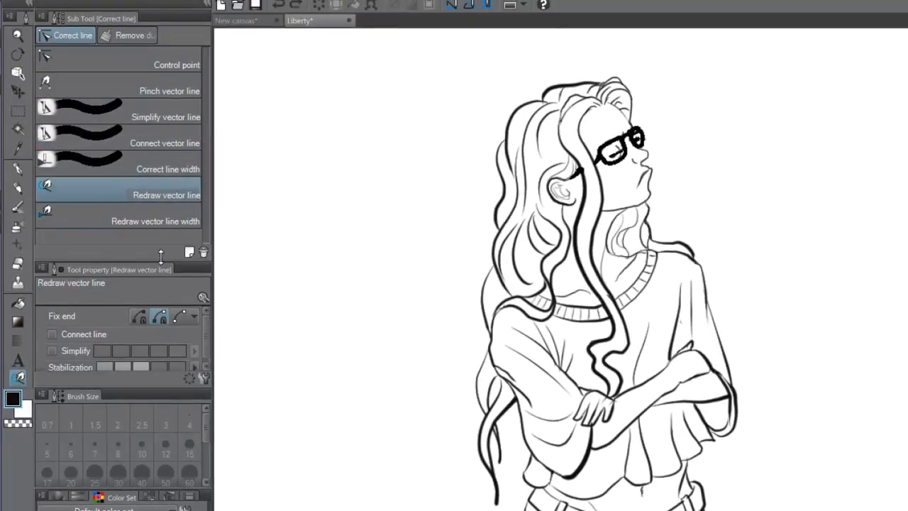
left_click(172, 63)
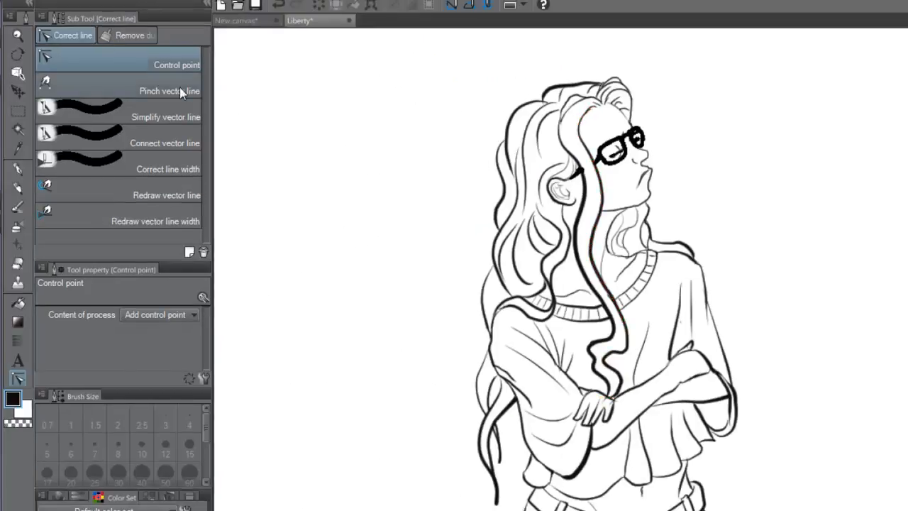
left_click(180, 89)
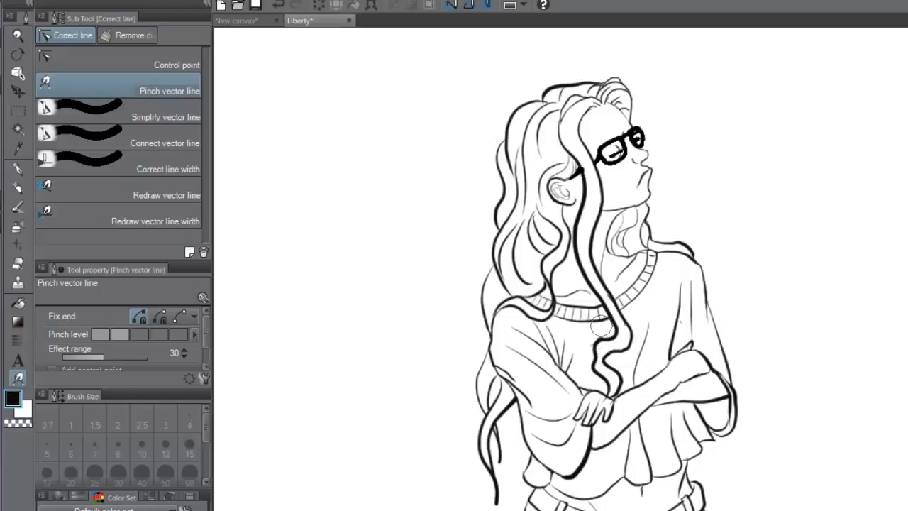
Simplify the vector lines at the long lock's curled end and under the forearm, undoing the simplification of the back hair.
left_click(150, 110)
left_click_drag(627, 322, 612, 388)
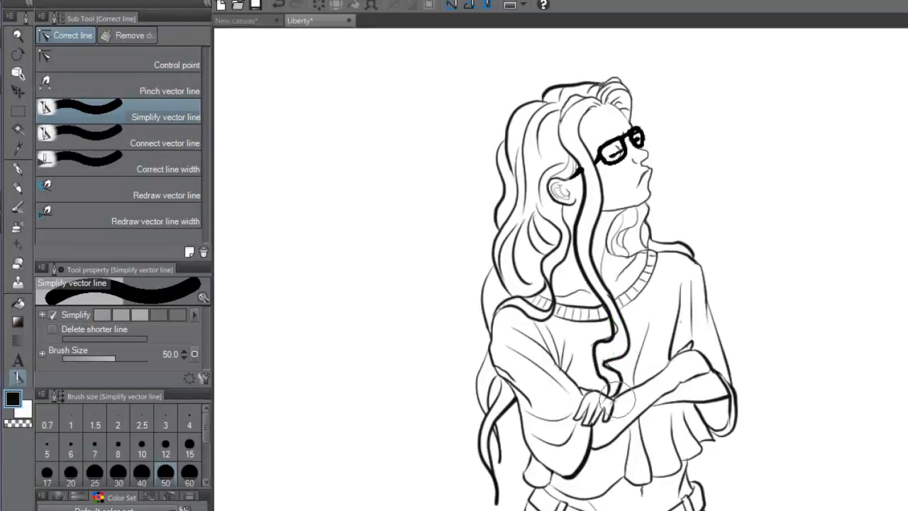
left_click_drag(499, 146, 498, 161)
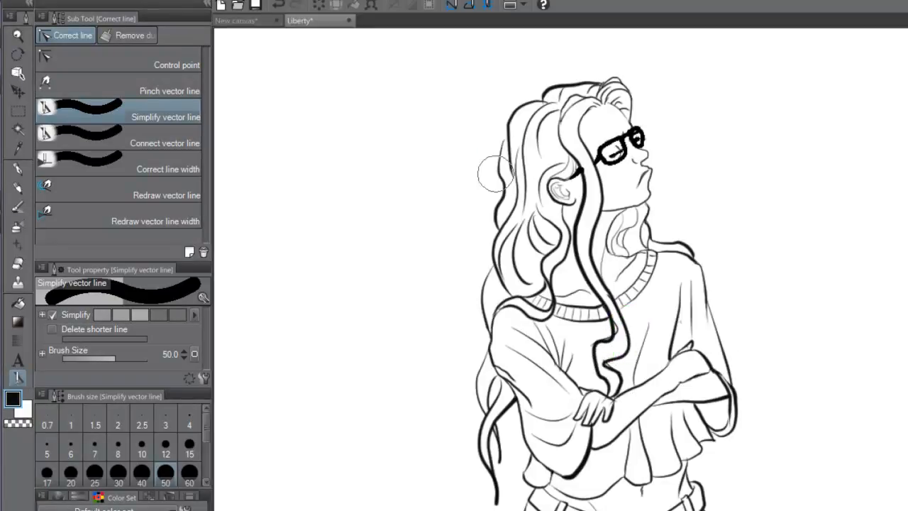
key("ctrl+z")
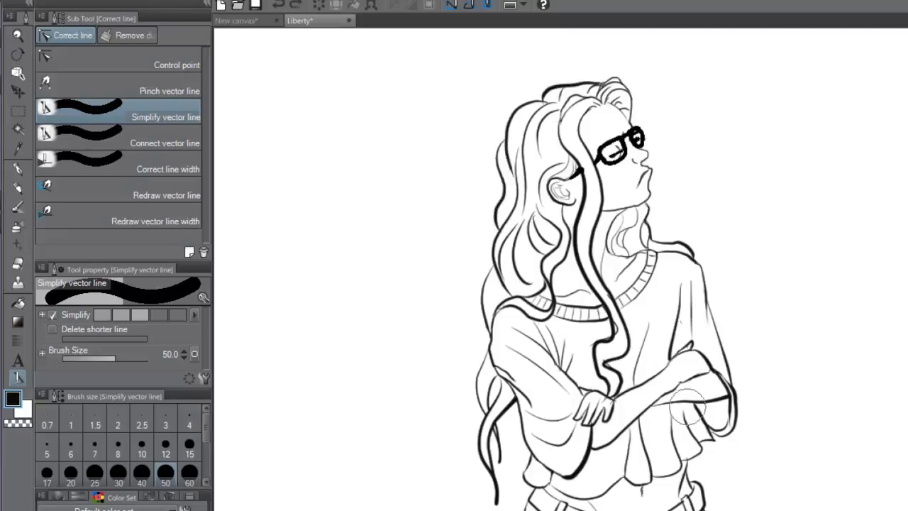
left_click_drag(592, 430, 592, 444)
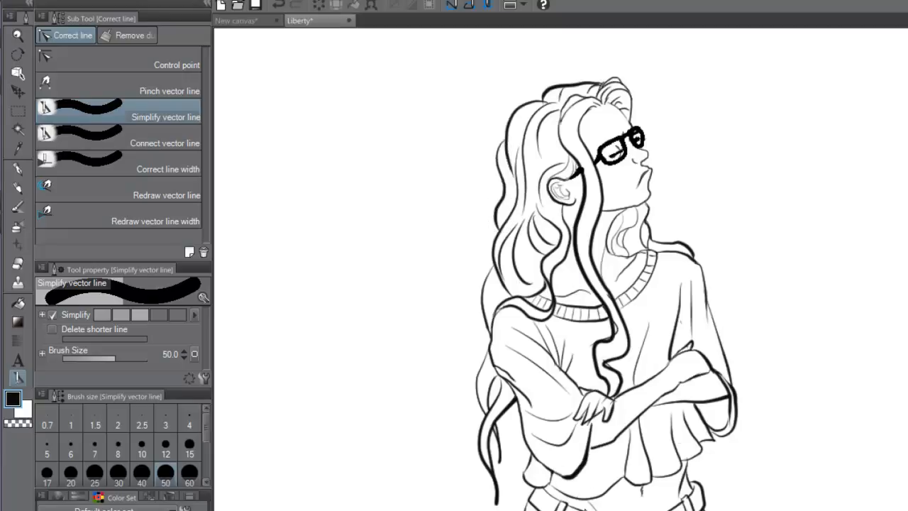
Apply Connect vector line to the long hair lock's lines where they cross the sweater collar.
left_click(180, 143)
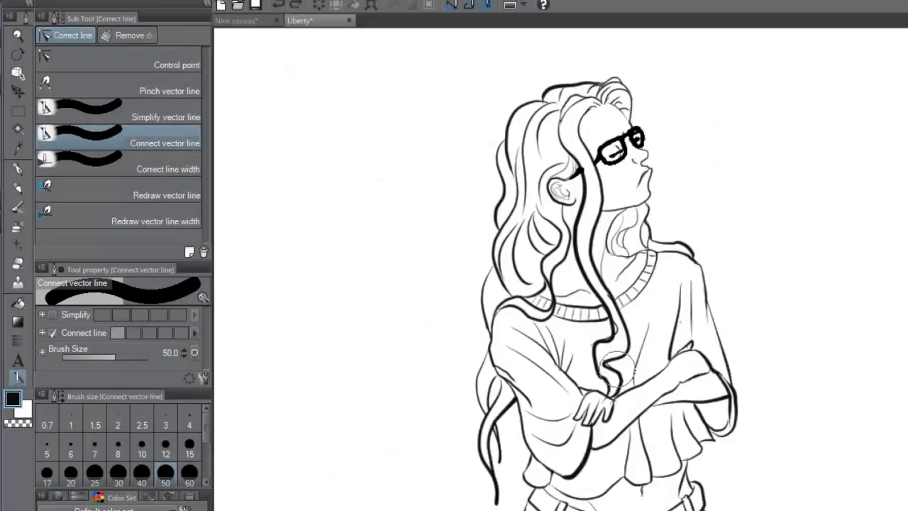
left_click(610, 295)
left_click(611, 328)
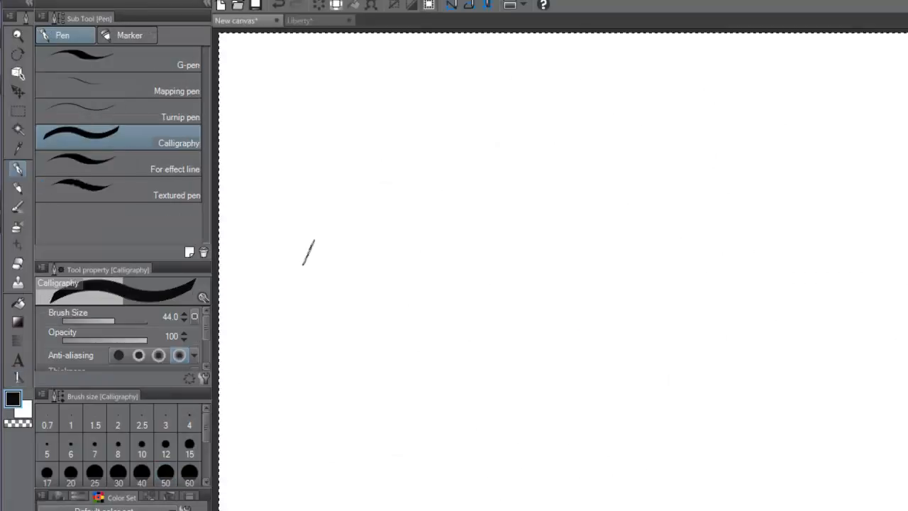
Draw a wavy Calligraphy stroke on the New canvas and join its parts with Connect vector line.
left_click_drag(304, 262, 585, 226)
left_click(22, 377)
left_click(479, 250)
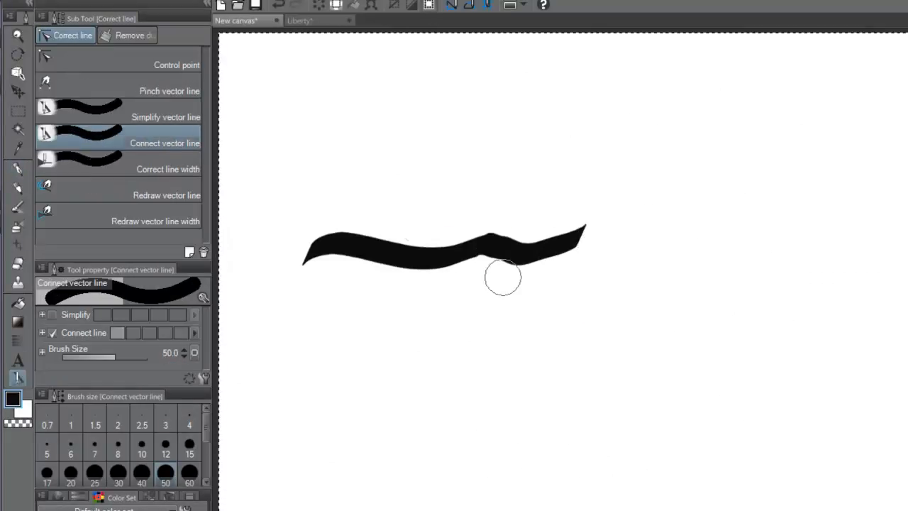
Select the joined vector stroke as an object and move it upward.
left_click(20, 77)
left_click(493, 260)
left_click_drag(493, 260, 497, 215)
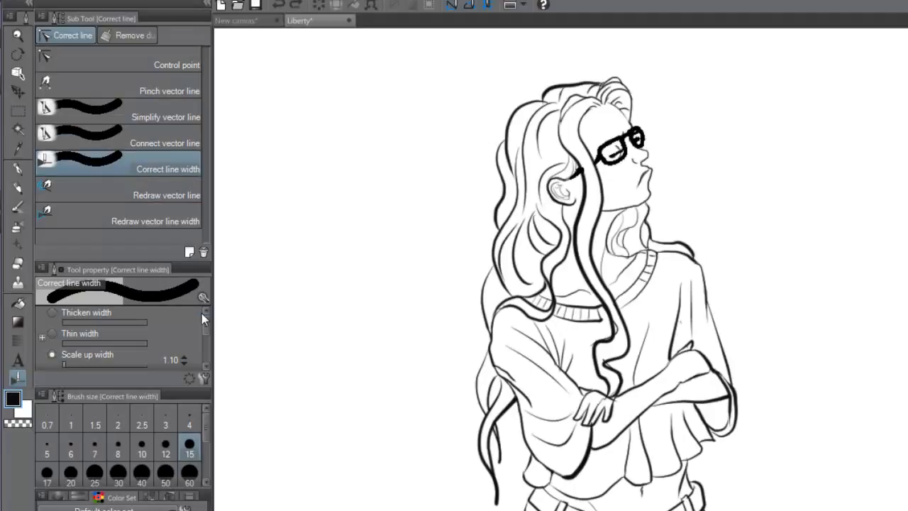
Thin the lines of the sleeve cuff and the long hair lock using Correct line width with Scale down width at 0.90.
left_click_drag(207, 327, 208, 345)
left_click(54, 341)
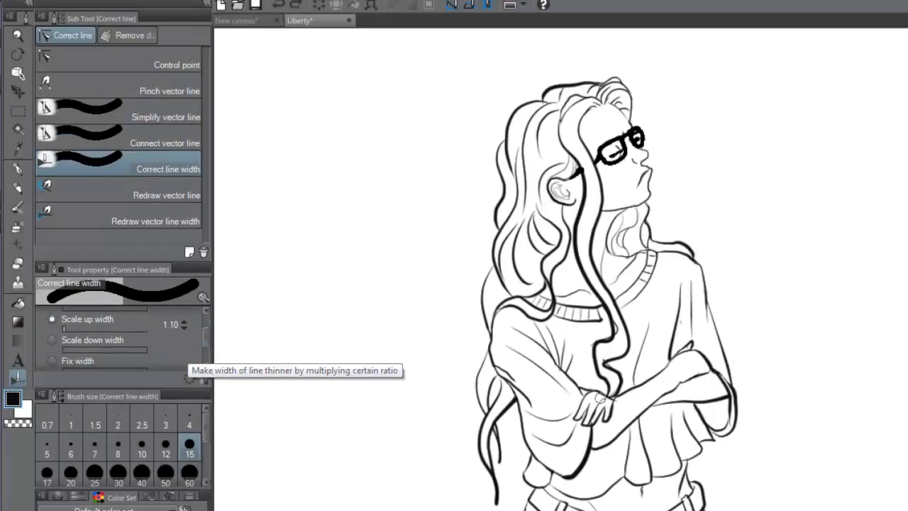
left_click_drag(584, 448, 573, 475)
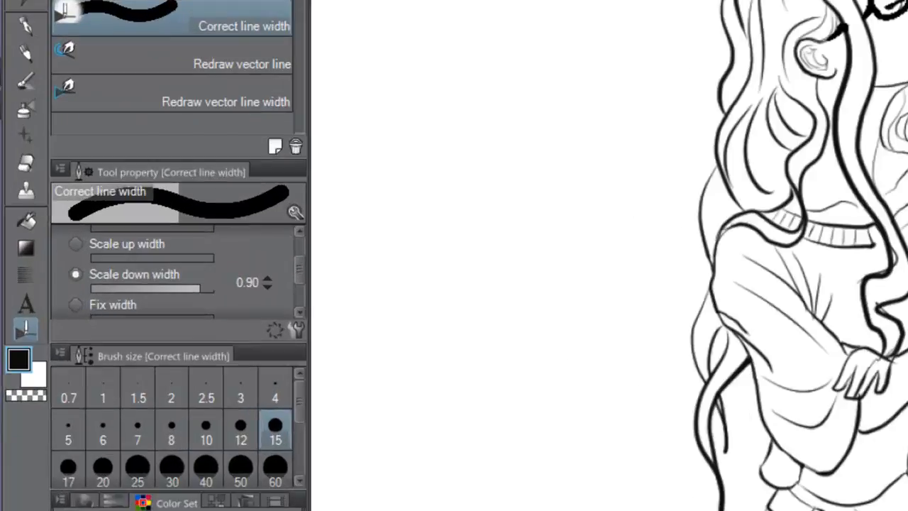
mouse_move(892, 262)
left_mouse_down()
mouse_move(870, 279)
mouse_move(866, 301)
mouse_move(881, 308)
left_mouse_up()
mouse_move(834, 99)
left_mouse_down()
mouse_move(850, 193)
mouse_move(867, 224)
left_mouse_up()
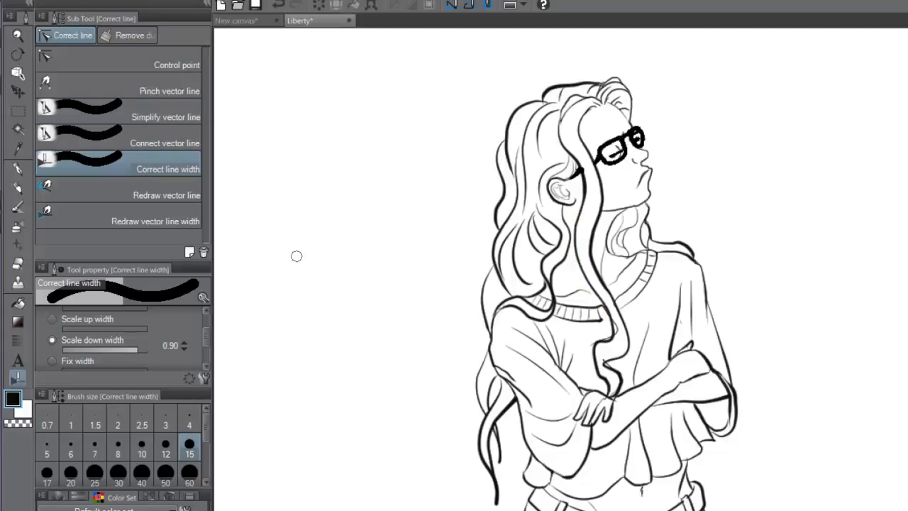
Reshape the lower outline of the crossed forearm with Redraw vector line.
left_click(185, 195)
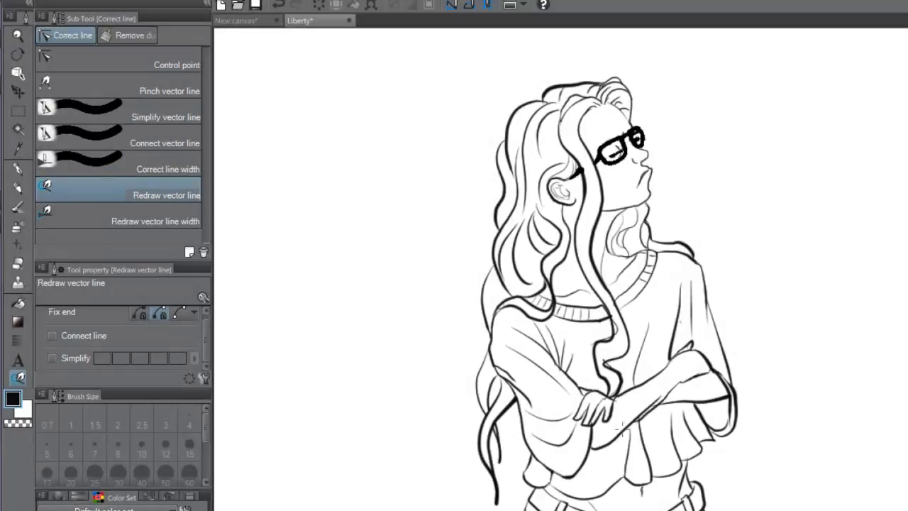
left_click_drag(643, 403, 595, 451)
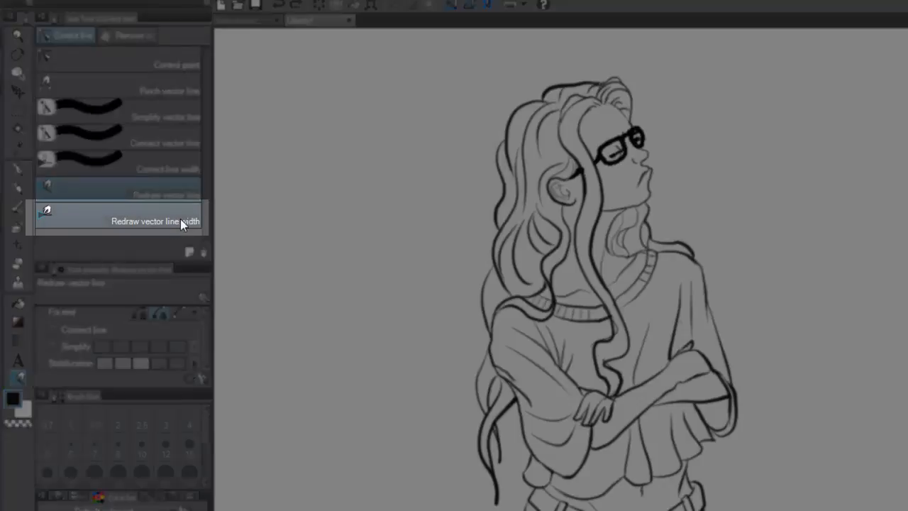
Adjust line widths with Redraw vector line width, using brush size 5, and thin the hair outline on top of the head at 0.4.
left_click(180, 219)
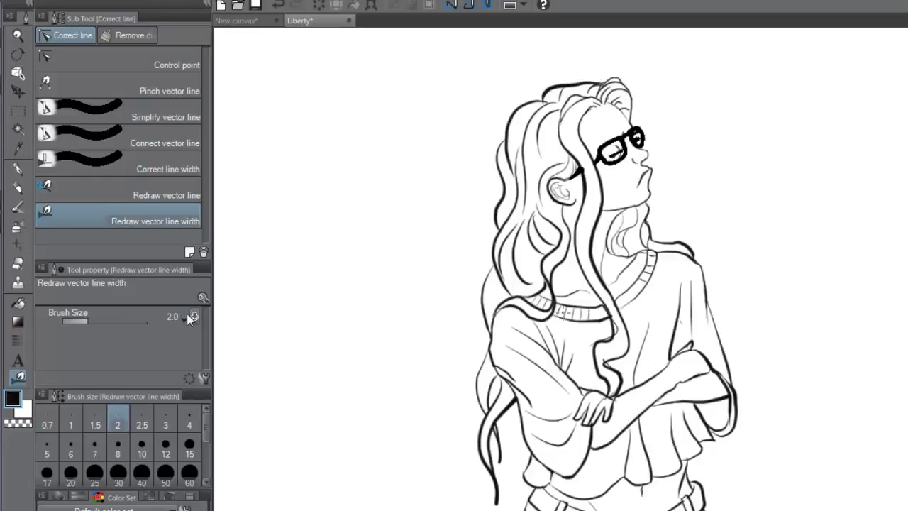
left_click(47, 447)
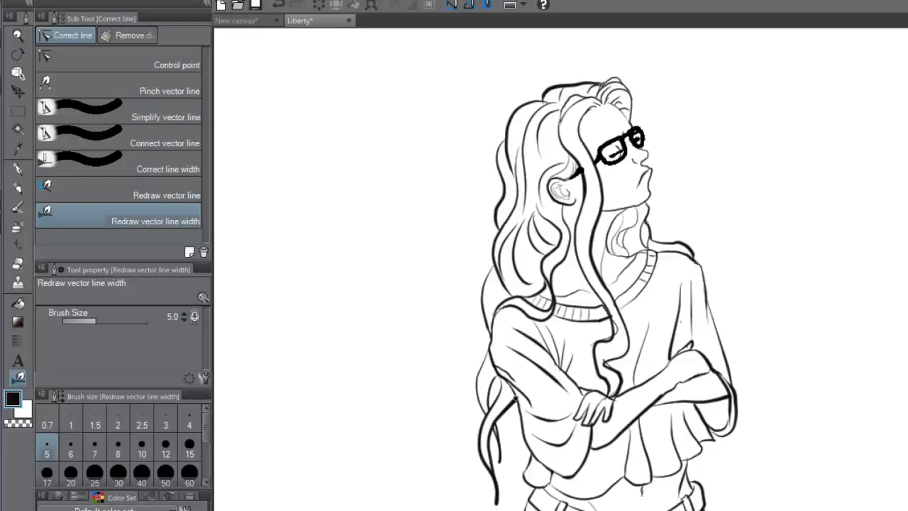
left_click(74, 321)
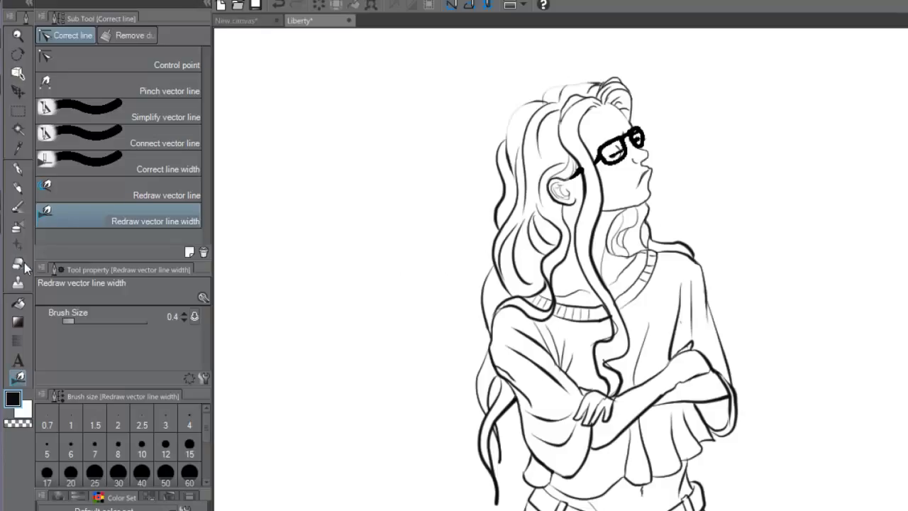
Erase line segments around the sweater collar and the end of the long hair lock with the Vector eraser.
left_click(23, 264)
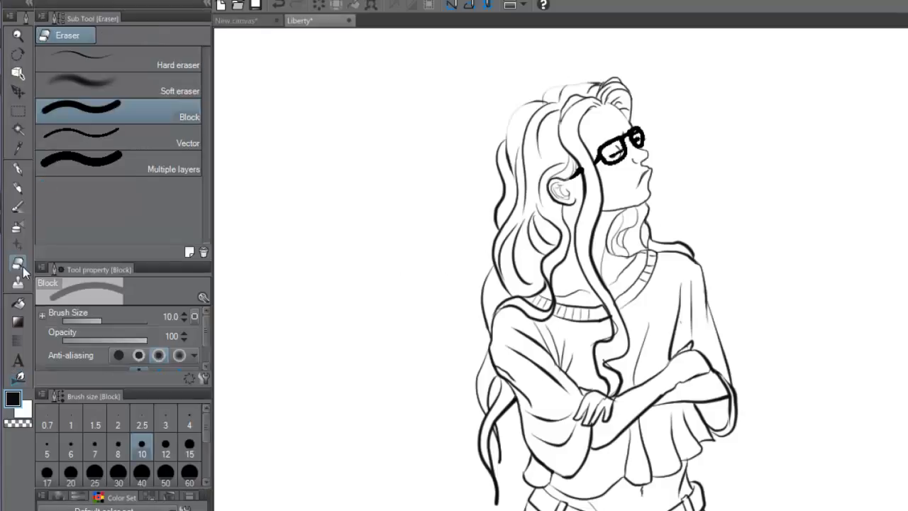
left_click(175, 139)
left_click(610, 316)
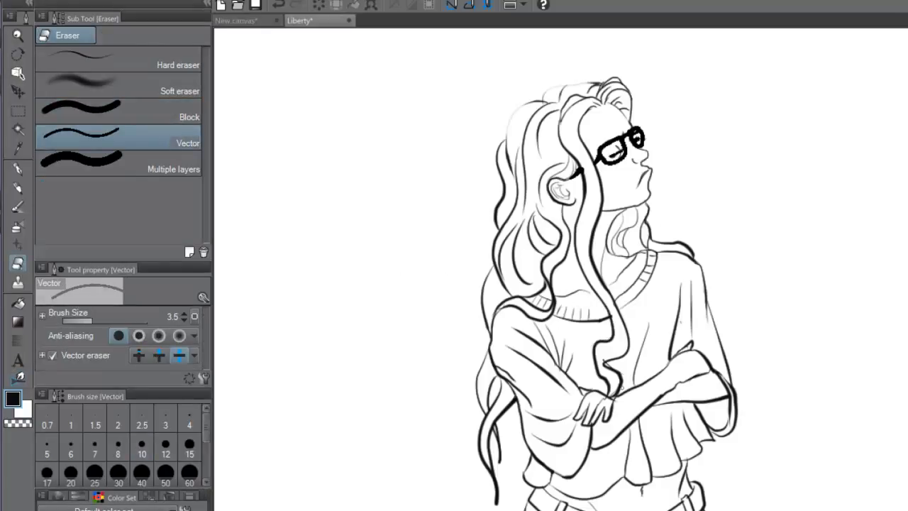
left_click(605, 359)
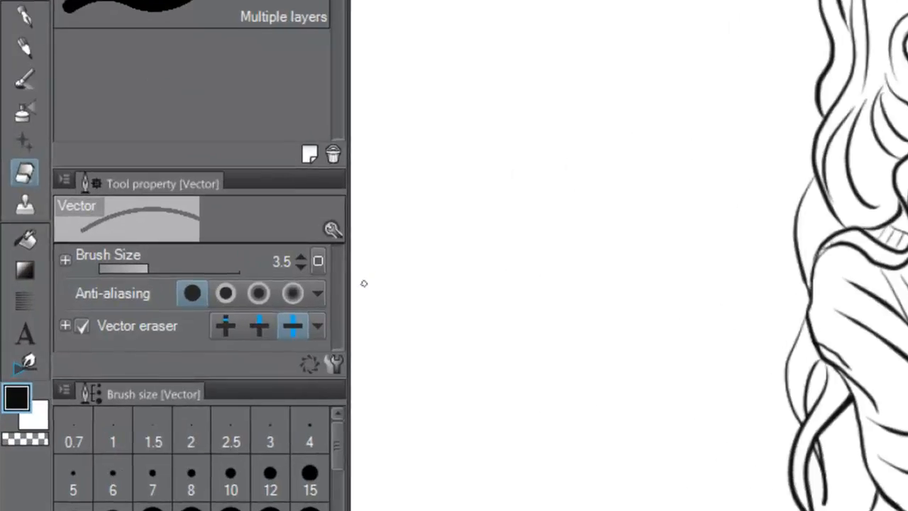
Set the Vector eraser to remove whole lines and erase the black outer hair strokes at the back of the head.
left_click(260, 325)
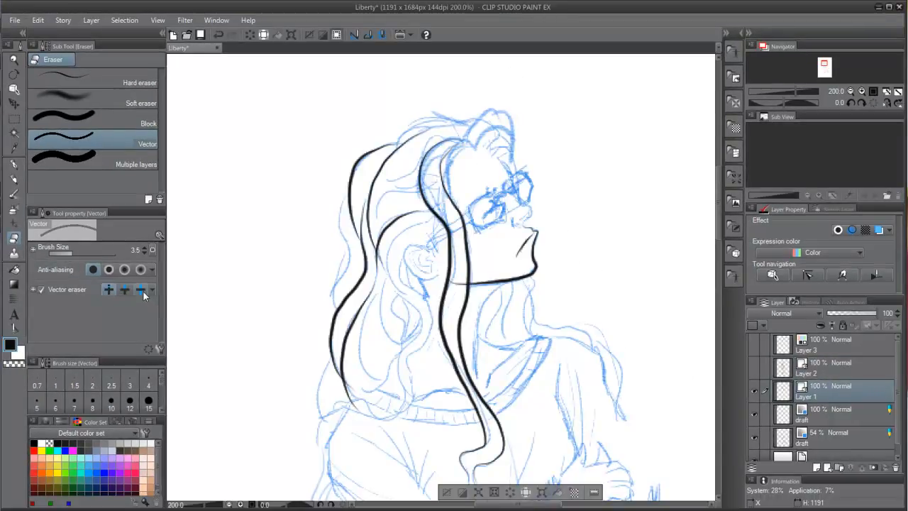
left_click(142, 289)
left_click_drag(460, 296, 484, 321)
key("ctrl+z")
mouse_move(346, 226)
left_mouse_down()
mouse_move(357, 181)
mouse_move(388, 194)
left_mouse_up()
left_click_drag(354, 313, 374, 354)
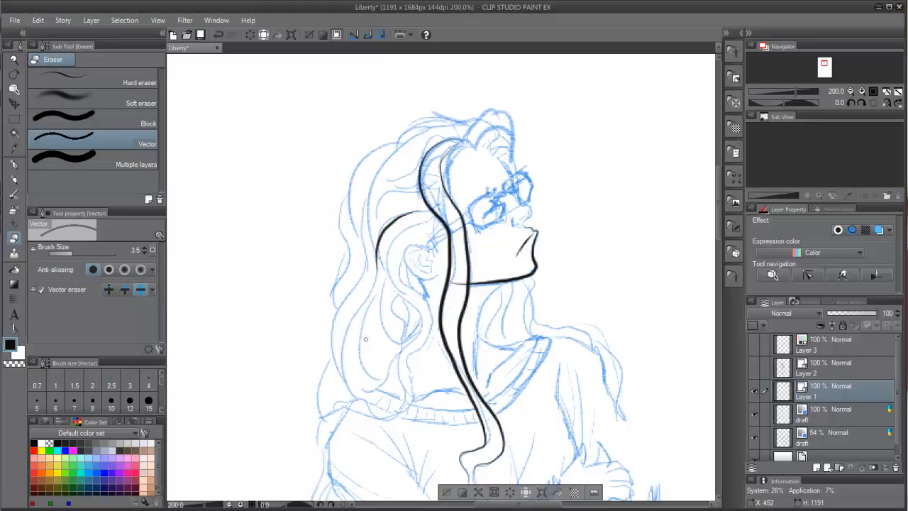
Set the Vector eraser to erase up to intersections and trim the jaw line's overshoot inside the long hair lock.
left_click(124, 289)
key("ctrl+y")
key("ctrl+z")
left_click_drag(477, 290, 460, 298)
key("ctrl+z")
left_click_drag(475, 267, 461, 271)
left_click_drag(476, 287, 458, 295)
Set the Vector eraser to erase only touched areas and remove parts of the curved stroke above the ear and the front lock's back edge.
left_click(109, 291)
left_click_drag(395, 222, 390, 216)
mouse_move(389, 249)
left_mouse_down()
mouse_move(382, 237)
mouse_move(378, 250)
left_mouse_up()
left_click_drag(449, 279, 440, 323)
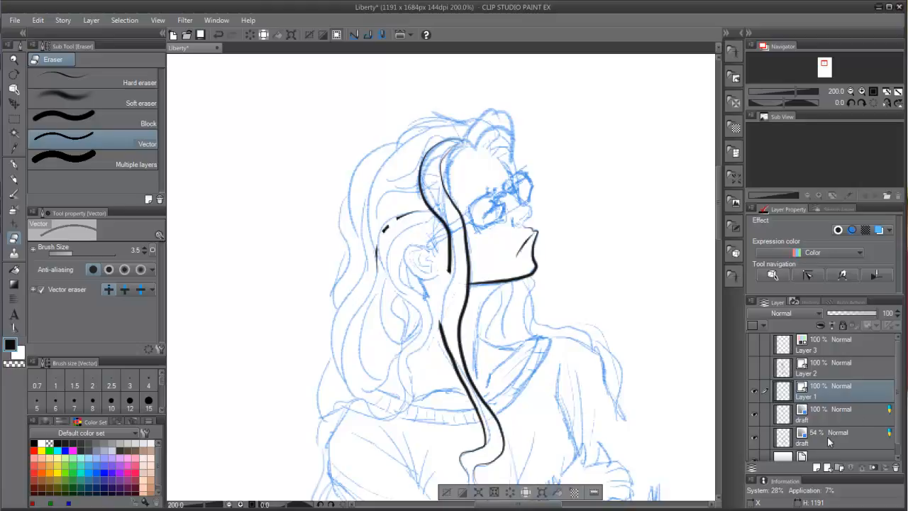